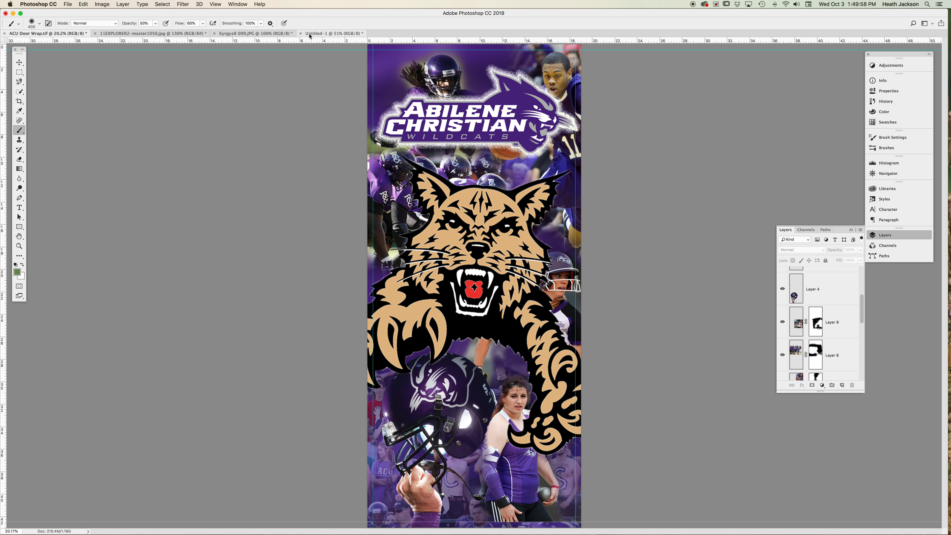
Step: Look over the open documents, viewing the blank Untitled-1 page and the Kyrgyz8 099.JPG eagle photo without closing either
{"action": "left_click", "coordinate": [301, 34]}
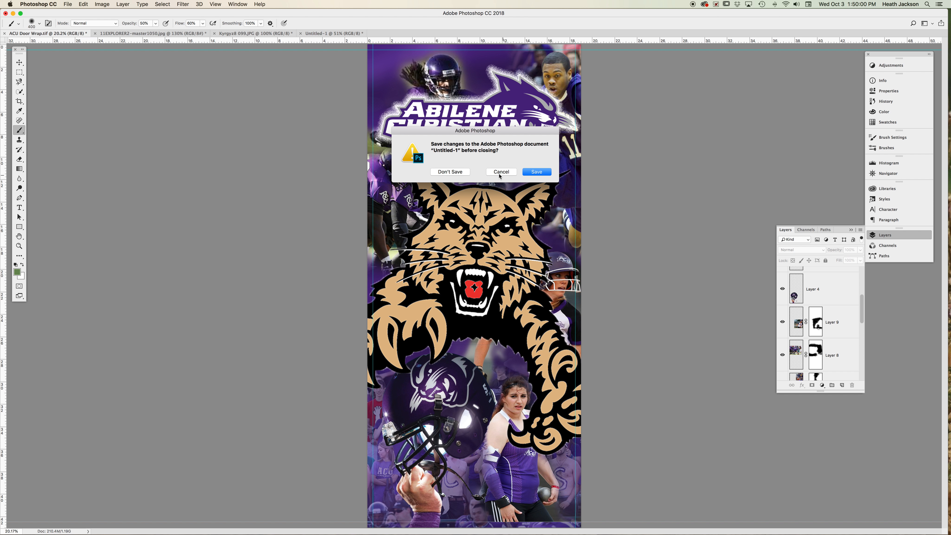
{"action": "left_click", "coordinate": [511, 171]}
{"action": "left_click", "coordinate": [324, 35]}
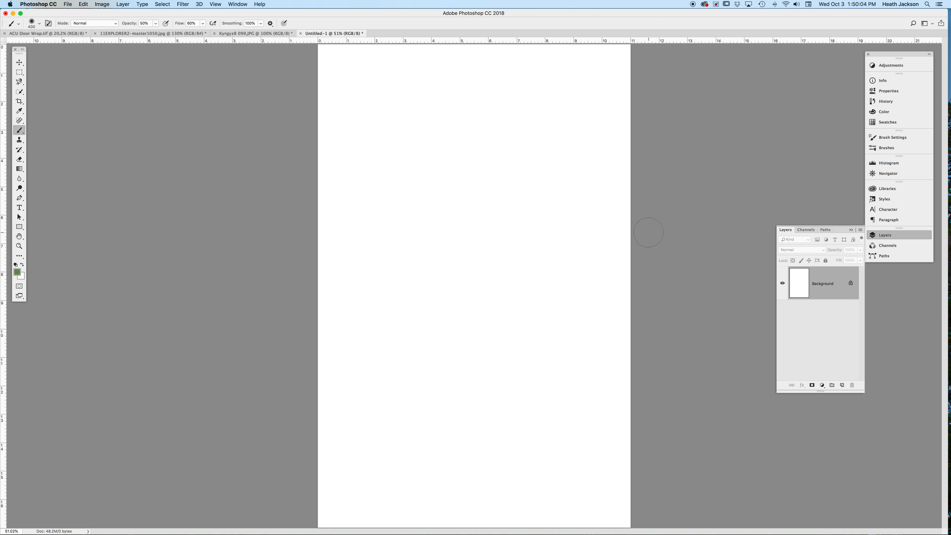
{"action": "key", "text": "super+minus"}
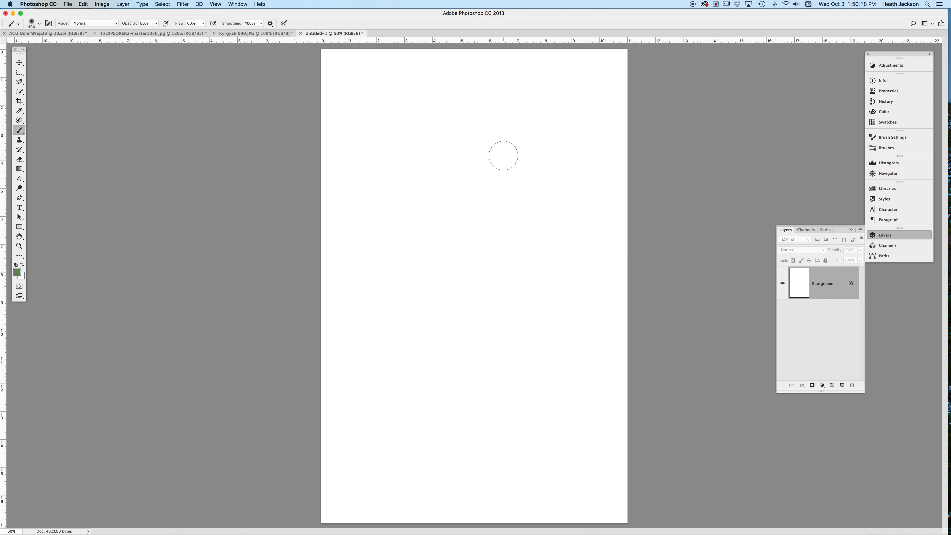
{"action": "left_click", "coordinate": [236, 33]}
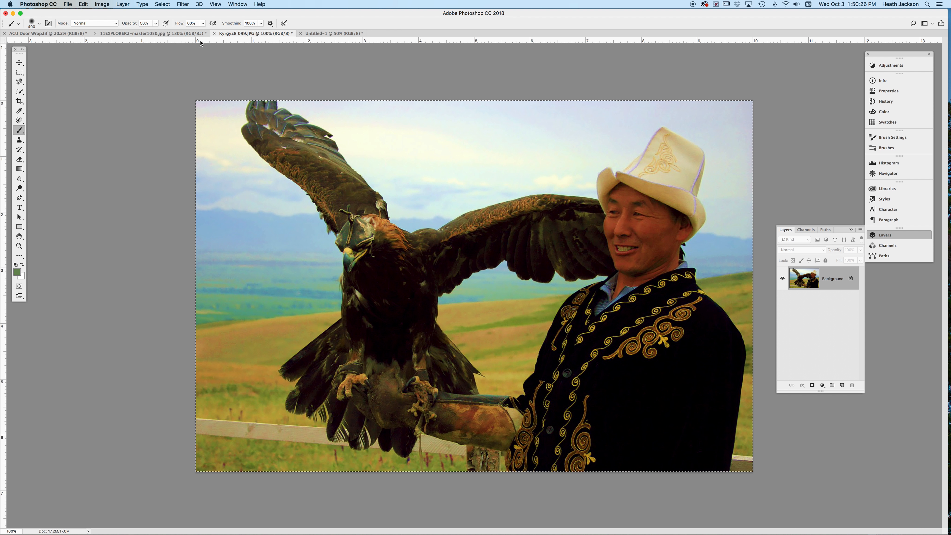
Step: Check the image size and resolution of the 11EXPLORER2-master1050.jpg photo of the boy, leaving its values as they are
{"action": "left_click", "coordinate": [182, 34]}
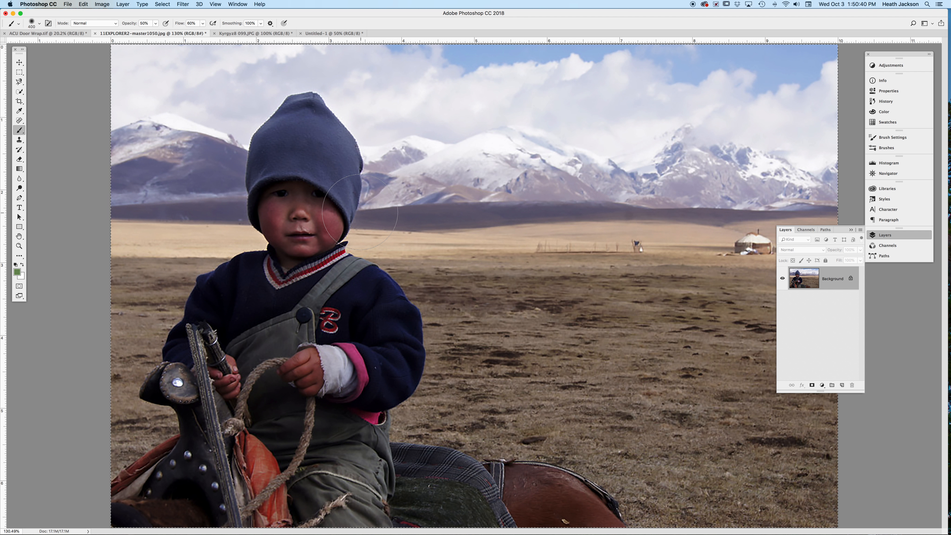
{"action": "left_click", "coordinate": [106, 4]}
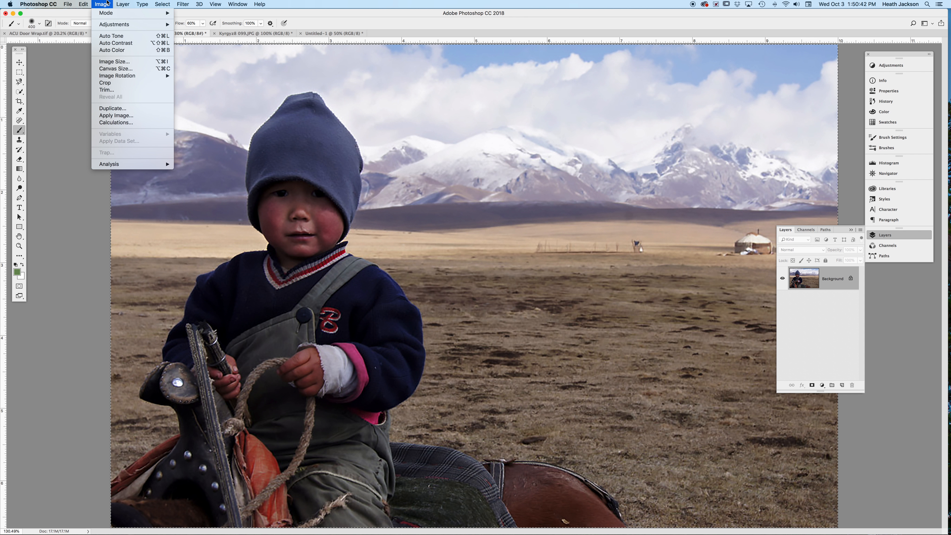
{"action": "left_click", "coordinate": [114, 62]}
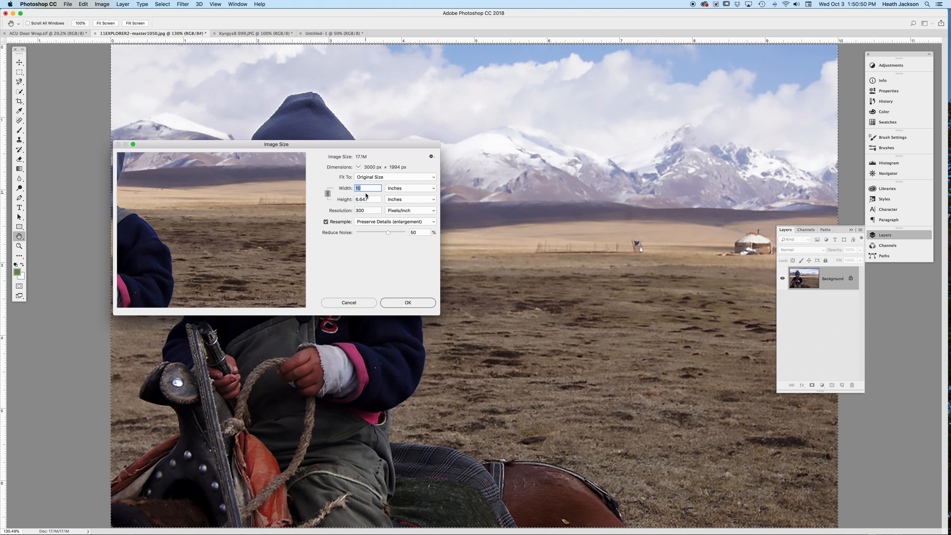
{"action": "left_click", "coordinate": [405, 303]}
{"action": "key", "text": "b"}
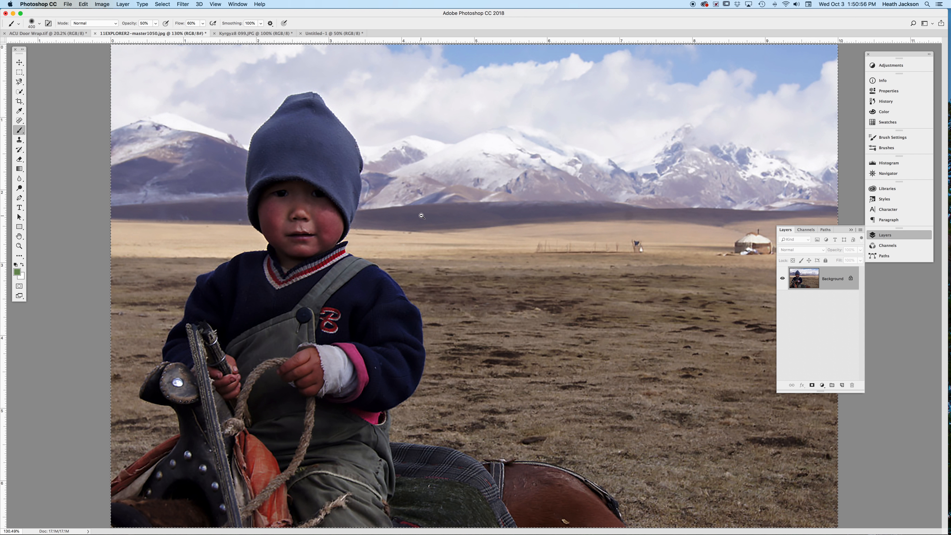
Step: Paste the copied photo of the boy onto the blank Untitled-1 page as a new layer
{"action": "key", "text": "super+1"}
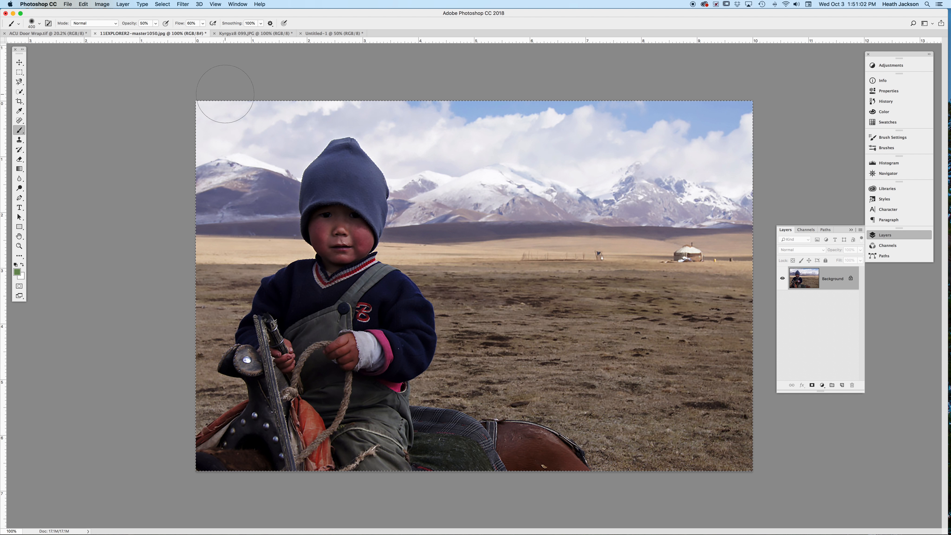
{"action": "left_click", "coordinate": [343, 34]}
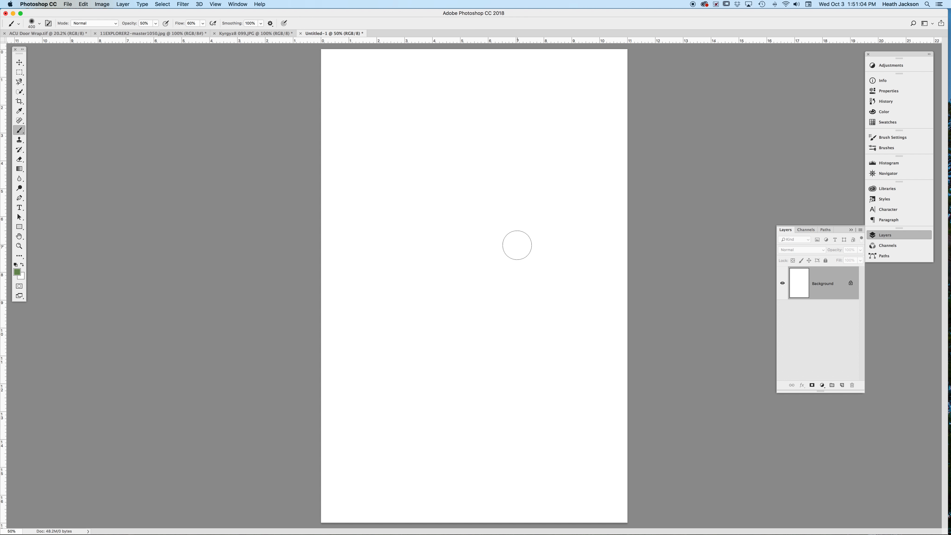
{"action": "key", "text": "super+v"}
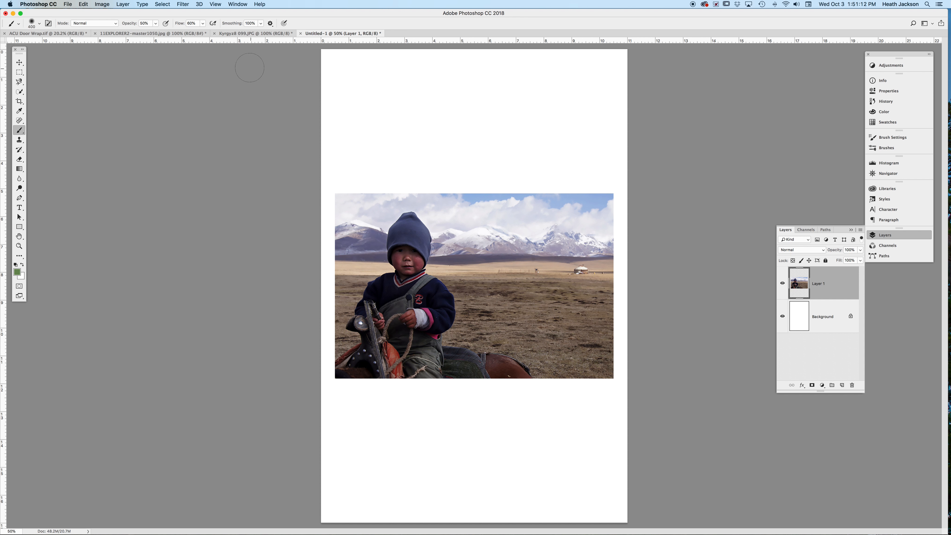
Step: Check the image size and resolution of the Kyrgyz8 099.JPG eagle photo, leaving its values as they are
{"action": "left_click", "coordinate": [226, 35]}
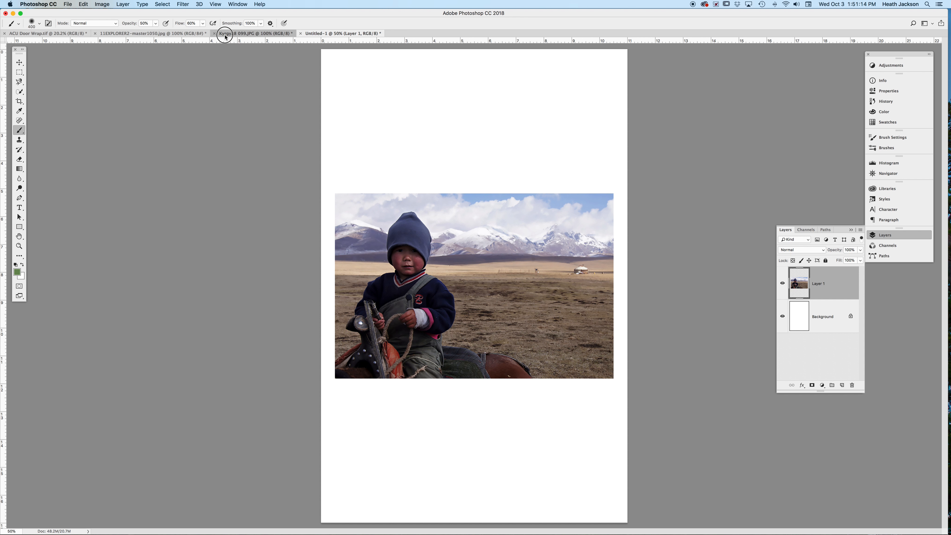
{"action": "key", "text": "super+alt+i"}
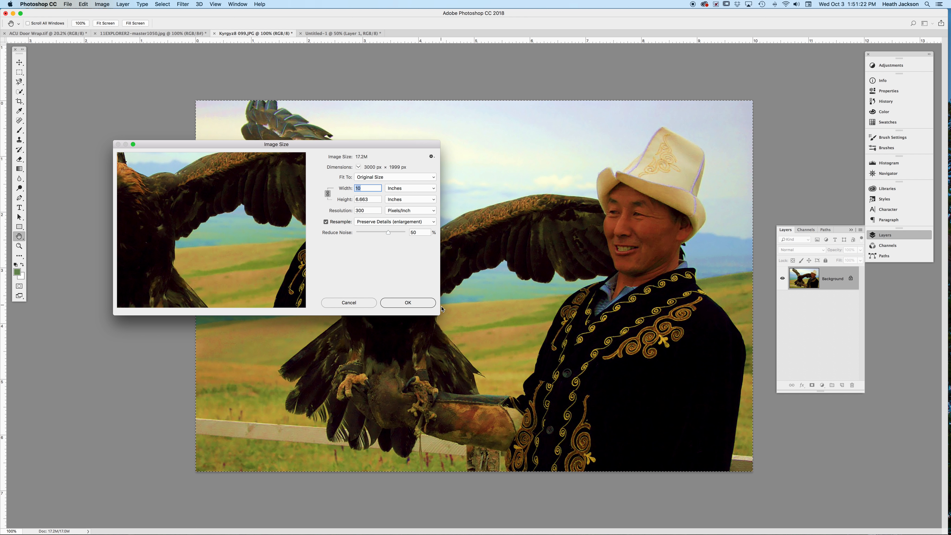
{"action": "left_click", "coordinate": [425, 307]}
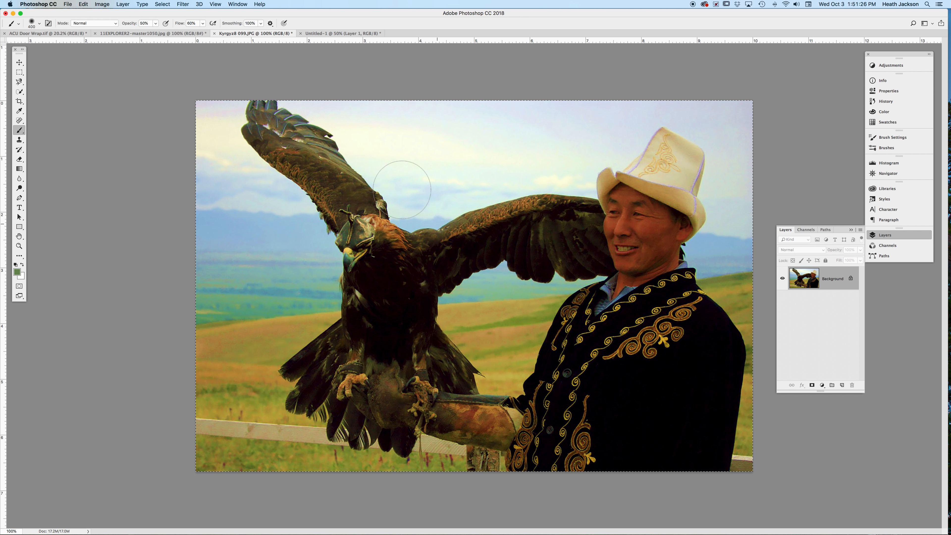
Step: Paste the copied eagle photo into Untitled-1 as a new layer and move it to the upper part of the page
{"action": "left_click", "coordinate": [313, 32]}
{"action": "key", "text": "ctrl+v"}
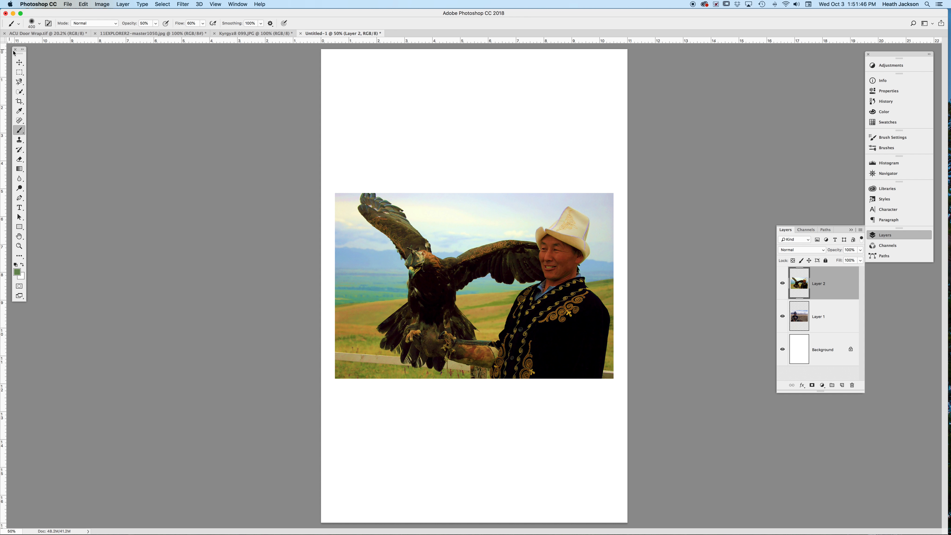
{"action": "left_click", "coordinate": [19, 62]}
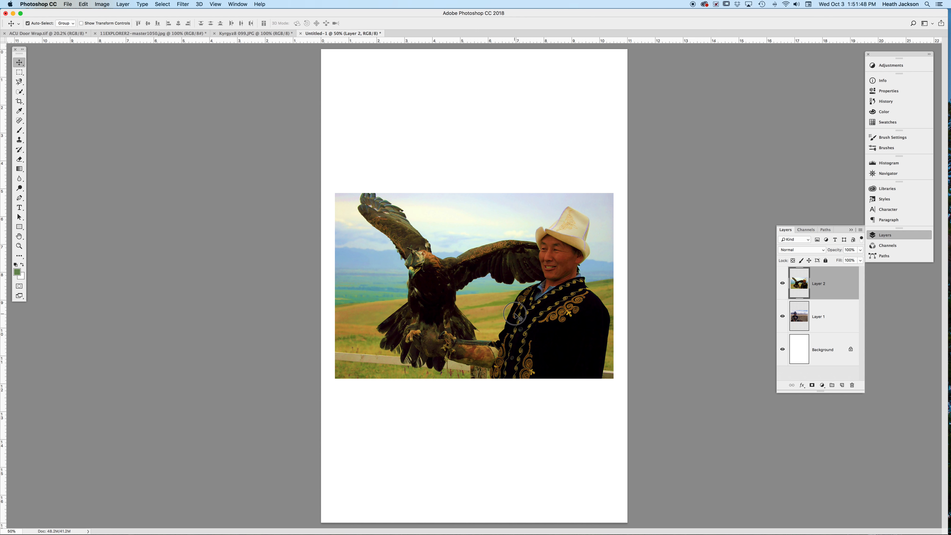
{"action": "left_click_drag", "start_coordinate": [514, 316], "coordinate": [518, 205]}
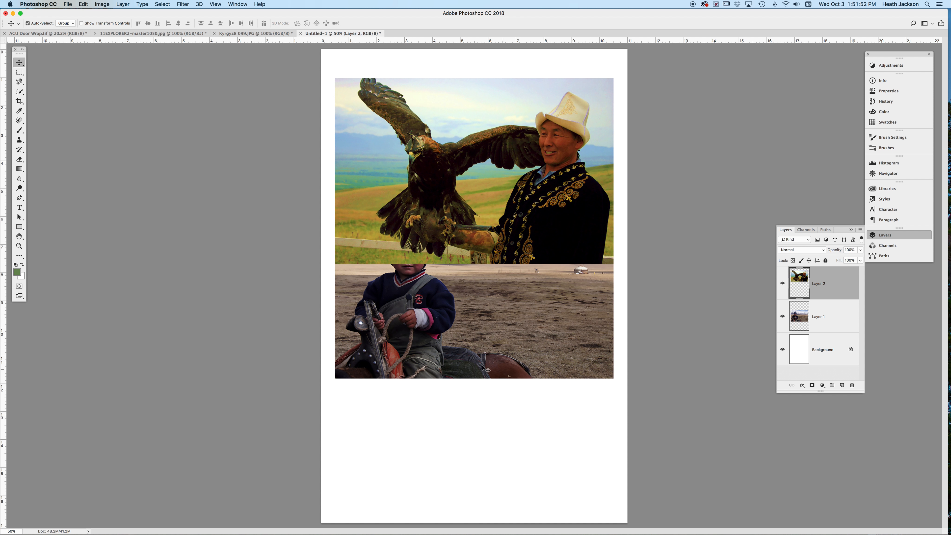
Step: Move the photo of the boy lower on the page so that more of it shows beneath the eagle photo
{"action": "left_click", "coordinate": [444, 323]}
{"action": "left_click_drag", "start_coordinate": [444, 324], "coordinate": [440, 354]}
{"action": "left_click", "coordinate": [514, 360]}
{"action": "key", "text": "super"}
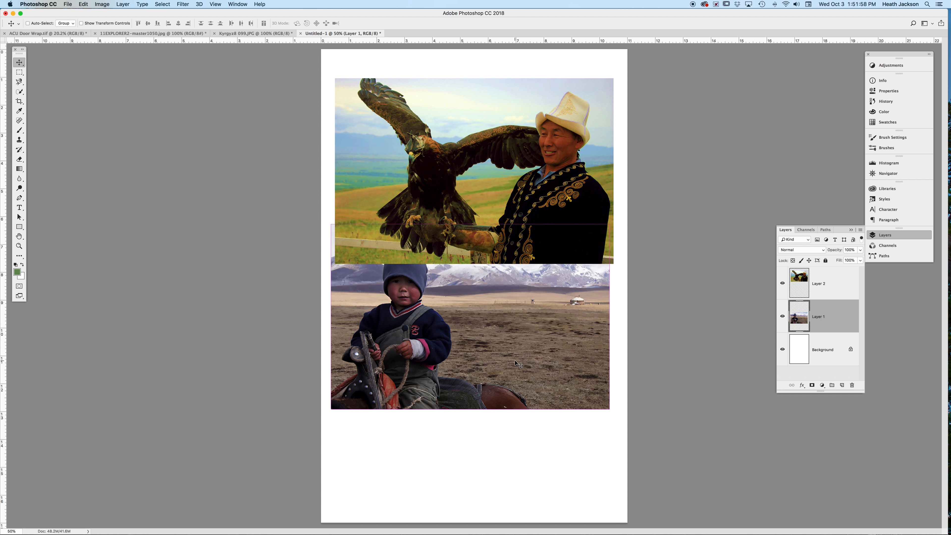
Step: Scale the photo of the boy up proportionally to about 159% with Free Transform
{"action": "key", "text": "super+t"}
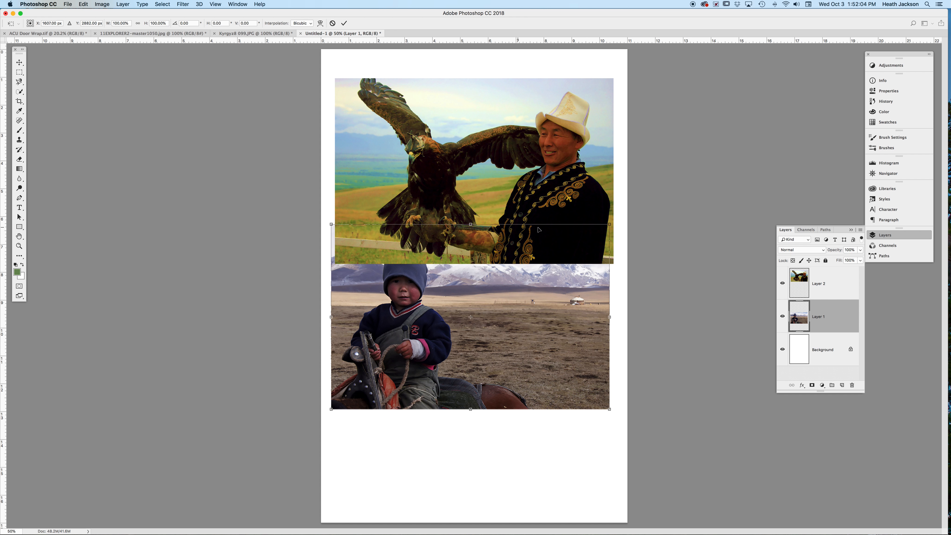
{"action": "left_click", "coordinate": [609, 409]}
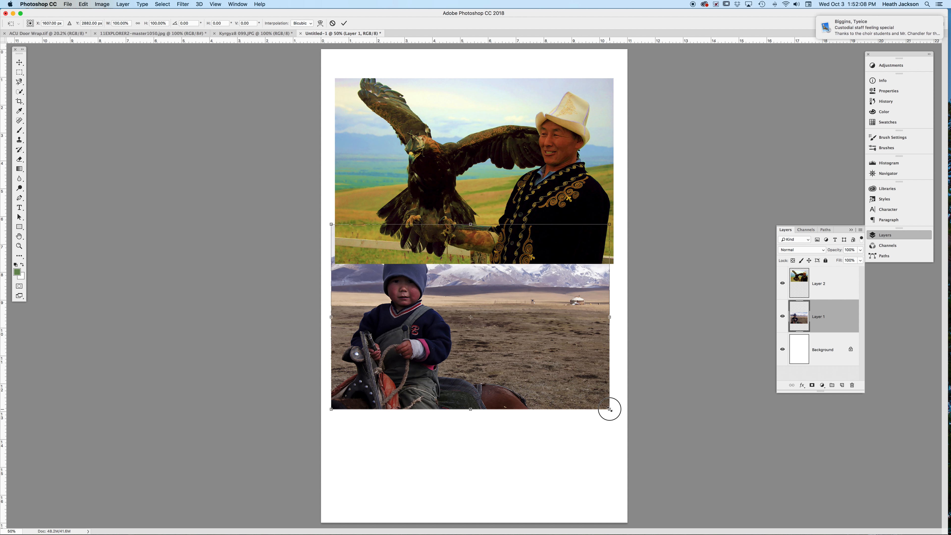
{"action": "left_click_drag", "start_coordinate": [609, 409], "coordinate": [774, 519]}
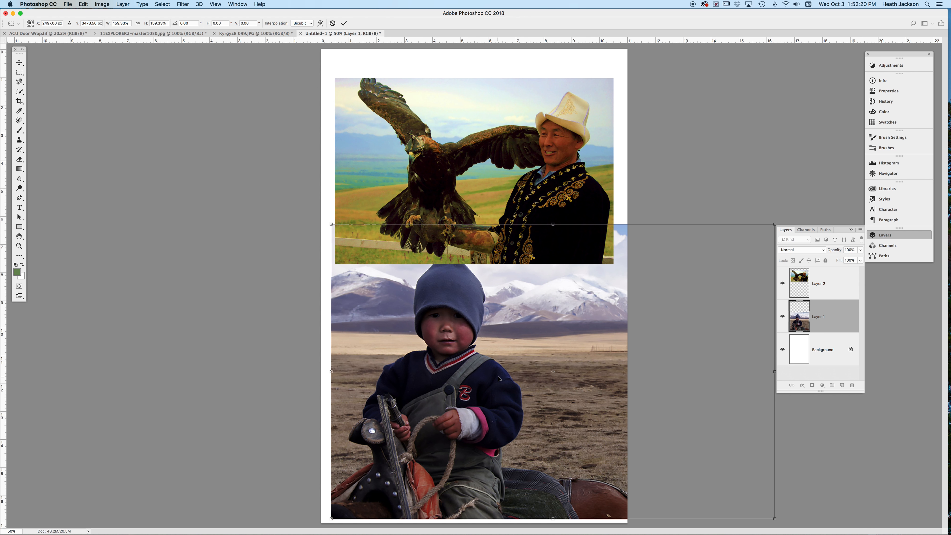
{"action": "key", "text": "Return"}
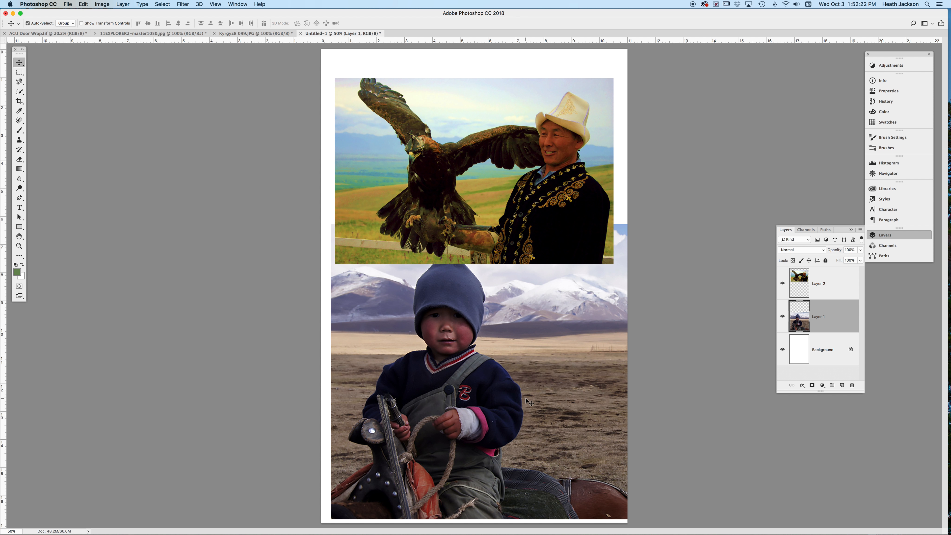
Step: Position the enlarged photo of the boy to span the page width, and place the eagle photo over its lower right part
{"action": "left_click_drag", "start_coordinate": [524, 396], "coordinate": [493, 352]}
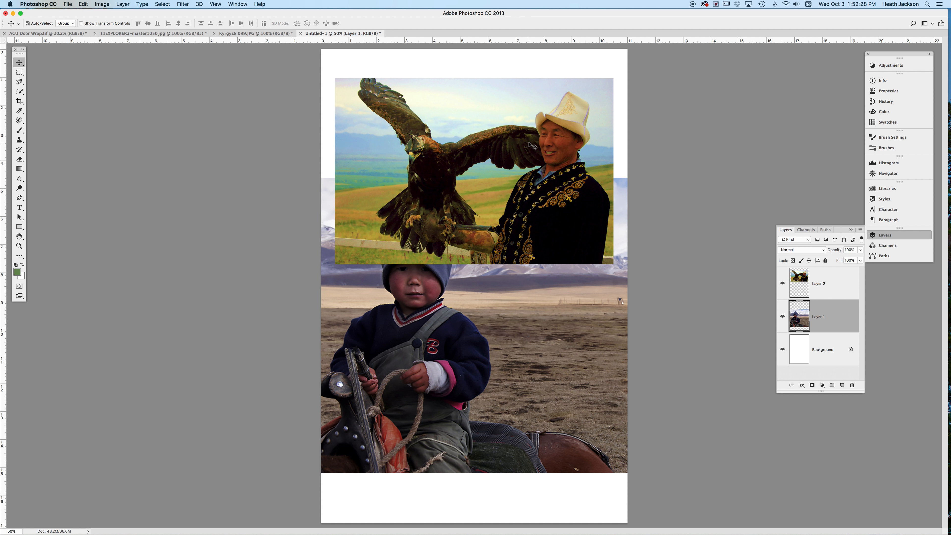
{"action": "left_click_drag", "start_coordinate": [539, 141], "coordinate": [558, 299]}
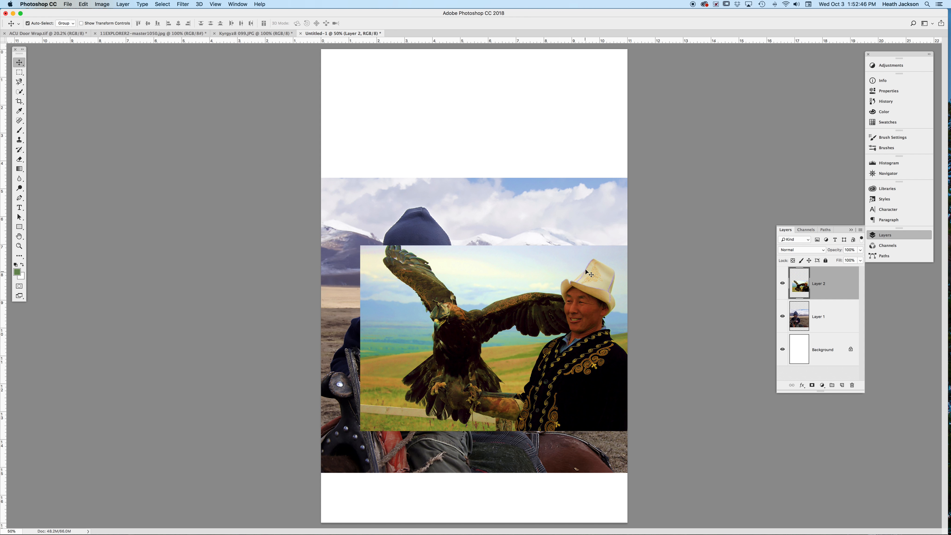
Step: Add a layer mask to Layer 2 with the eagle photo and make the mask, not the image, active for editing
{"action": "key", "text": "super+plus"}
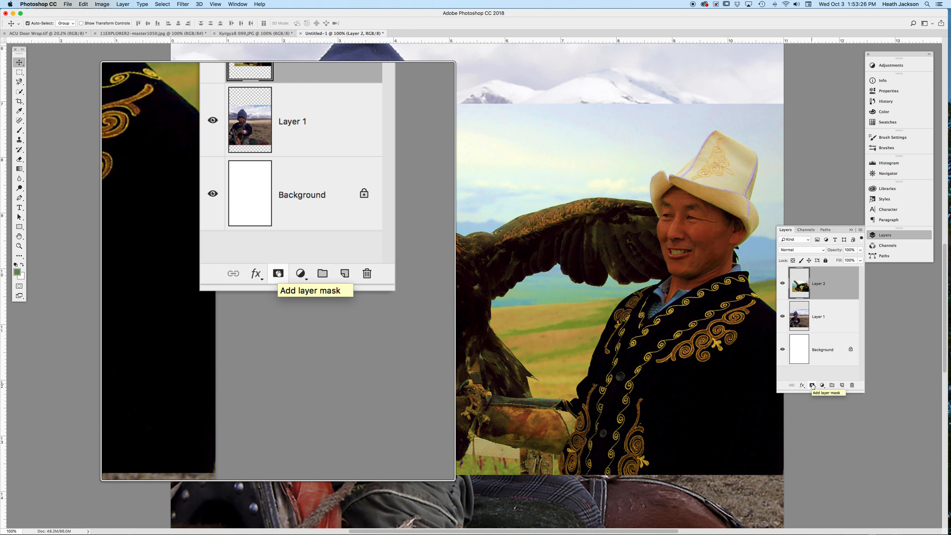
{"action": "left_click", "coordinate": [812, 385]}
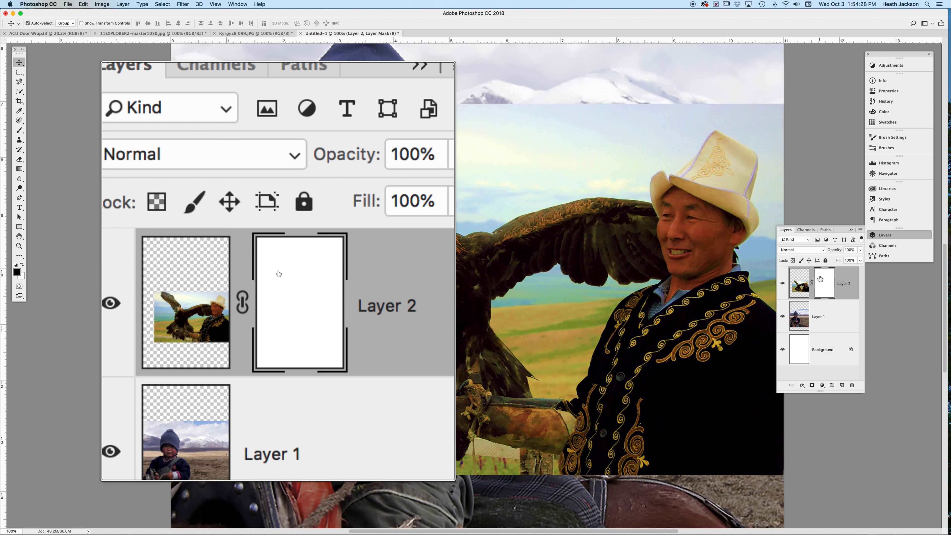
{"action": "left_click", "coordinate": [799, 276]}
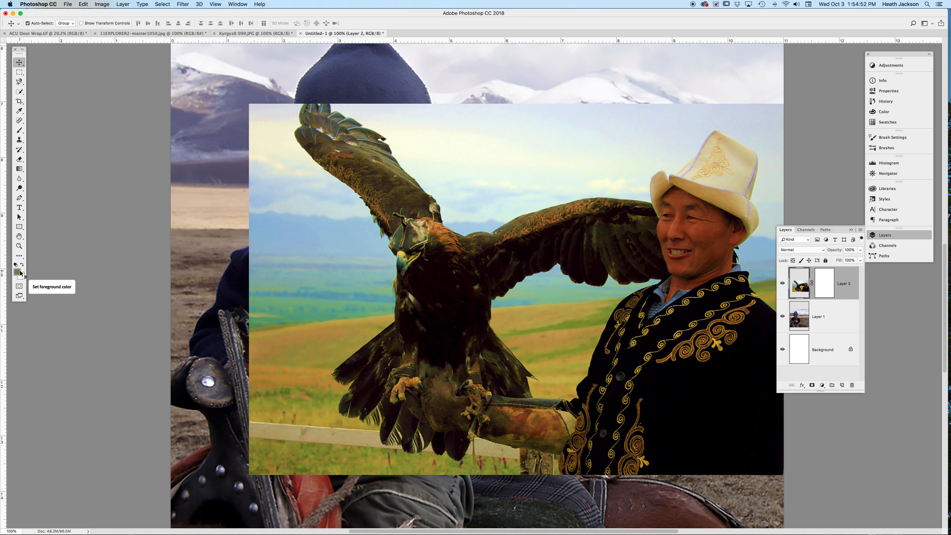
{"action": "left_click", "coordinate": [825, 283]}
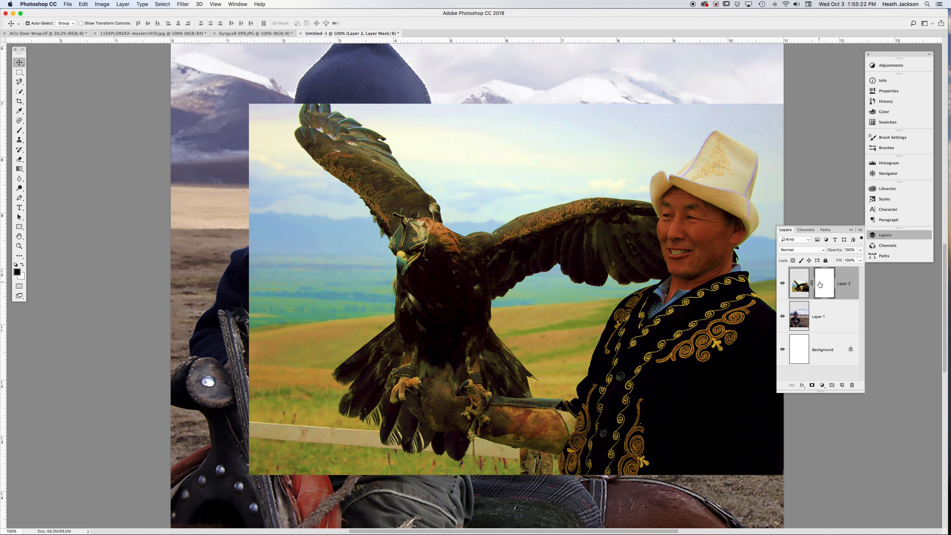
Step: Choose the Brush tool and adjust its tip to a soft-edged brush of size 300
{"action": "left_click", "coordinate": [20, 131]}
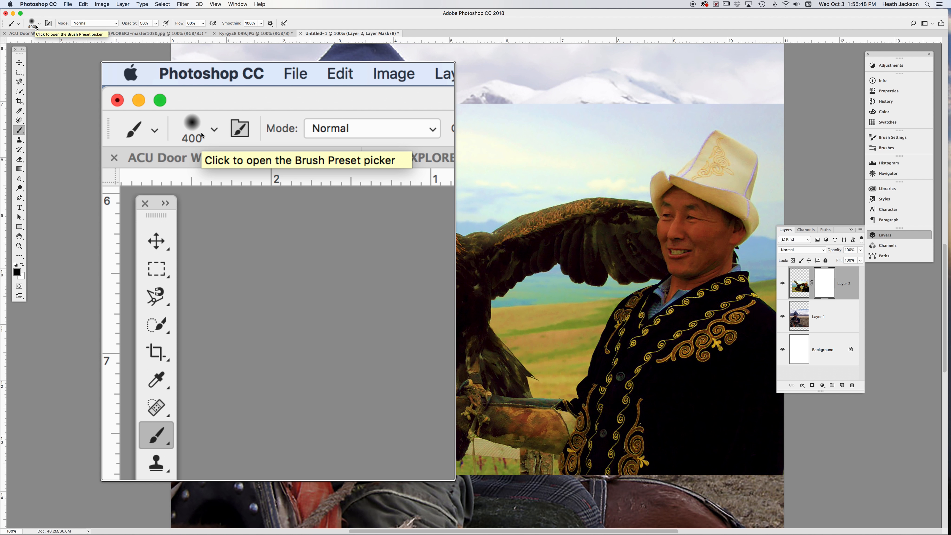
{"action": "key", "text": "bracketright"}
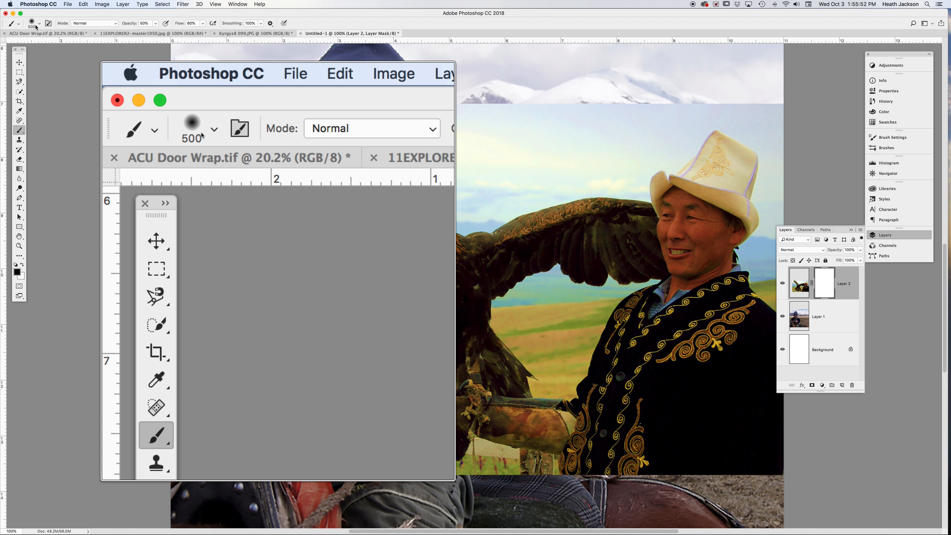
{"action": "key", "text": "bracketright"}
{"action": "key", "text": "bracketright"}
{"action": "key", "text": "bracketright"}
{"action": "key", "text": "bracketright"}
{"action": "key", "text": "bracketleft"}
{"action": "key", "text": "bracketleft"}
{"action": "key", "text": "bracketleft"}
{"action": "key", "text": "bracketleft"}
{"action": "key", "text": "bracketleft"}
{"action": "key", "text": "bracketleft"}
{"action": "key", "text": "bracketleft"}
{"action": "key", "text": "bracketleft"}
{"action": "key", "text": "bracketleft"}
{"action": "key", "text": "bracketright"}
{"action": "key", "text": "bracketright"}
{"action": "key", "text": "bracketright"}
{"action": "key", "text": "shift+bracketright"}
{"action": "key", "text": "shift+bracketright"}
{"action": "key", "text": "shift+bracketright"}
{"action": "key", "text": "shift+bracketright"}
{"action": "key", "text": "shift+bracketleft"}
{"action": "key", "text": "shift+bracketleft"}
{"action": "key", "text": "shift+bracketleft"}
{"action": "key", "text": "shift+bracketleft"}
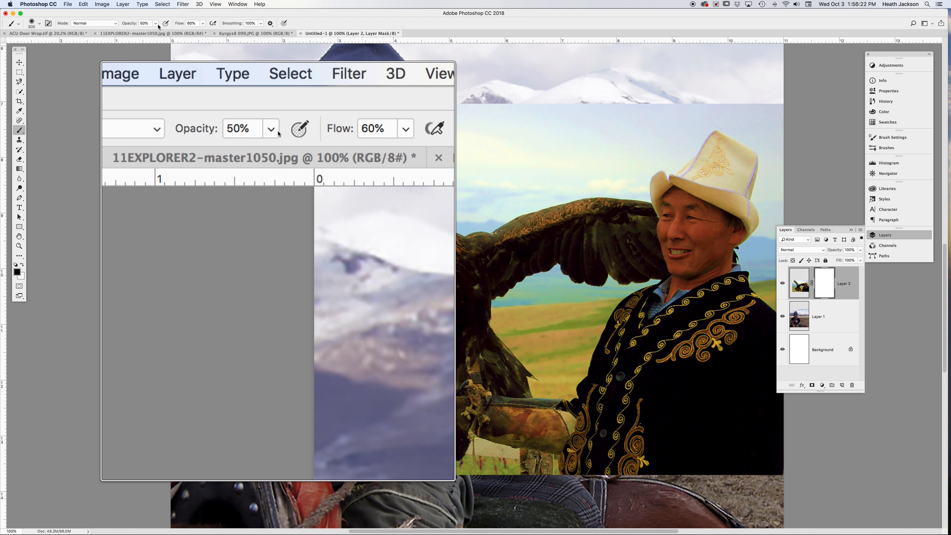
Step: With brush opacity and flow at 100%, paint black on Layer 2's mask to hide parts of the eagle photo's sky, wing and lower area
{"action": "left_click_drag", "start_coordinate": [155, 23], "coordinate": [218, 33]}
{"action": "left_click", "coordinate": [203, 24]}
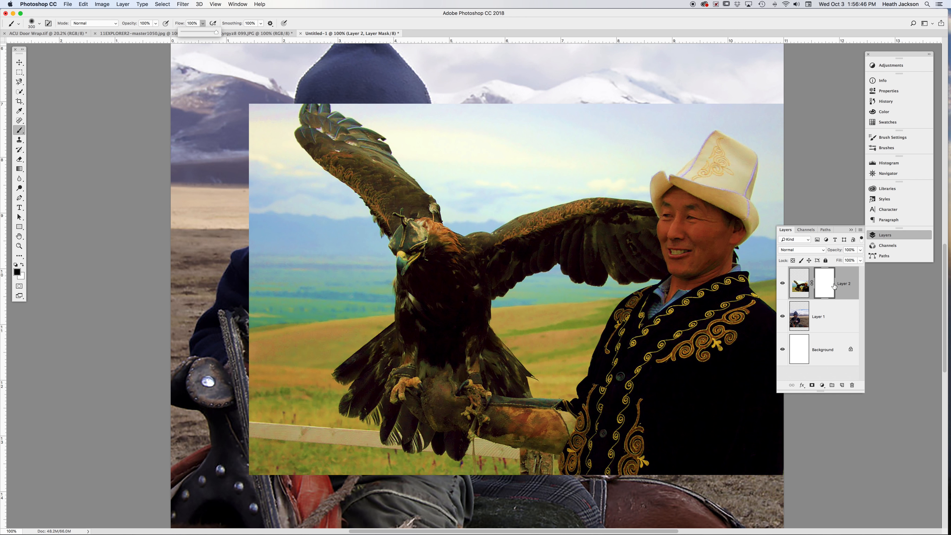
{"action": "mouse_move", "coordinate": [422, 112]}
{"action": "left_mouse_down"}
{"action": "mouse_move", "coordinate": [453, 116]}
{"action": "mouse_move", "coordinate": [402, 111]}
{"action": "mouse_move", "coordinate": [467, 150]}
{"action": "mouse_move", "coordinate": [438, 122]}
{"action": "mouse_move", "coordinate": [449, 108]}
{"action": "mouse_move", "coordinate": [568, 102]}
{"action": "mouse_move", "coordinate": [450, 118]}
{"action": "mouse_move", "coordinate": [614, 110]}
{"action": "mouse_move", "coordinate": [441, 152]}
{"action": "mouse_move", "coordinate": [583, 124]}
{"action": "mouse_move", "coordinate": [444, 128]}
{"action": "mouse_move", "coordinate": [302, 79]}
{"action": "mouse_move", "coordinate": [369, 106]}
{"action": "mouse_move", "coordinate": [239, 109]}
{"action": "mouse_move", "coordinate": [284, 103]}
{"action": "mouse_move", "coordinate": [275, 97]}
{"action": "mouse_move", "coordinate": [232, 104]}
{"action": "mouse_move", "coordinate": [273, 99]}
{"action": "mouse_move", "coordinate": [241, 114]}
{"action": "mouse_move", "coordinate": [255, 108]}
{"action": "mouse_move", "coordinate": [245, 278]}
{"action": "mouse_move", "coordinate": [252, 198]}
{"action": "mouse_move", "coordinate": [289, 229]}
{"action": "mouse_move", "coordinate": [260, 162]}
{"action": "mouse_move", "coordinate": [318, 217]}
{"action": "mouse_move", "coordinate": [358, 236]}
{"action": "mouse_move", "coordinate": [251, 161]}
{"action": "mouse_move", "coordinate": [283, 163]}
{"action": "mouse_move", "coordinate": [362, 241]}
{"action": "mouse_move", "coordinate": [278, 134]}
{"action": "mouse_move", "coordinate": [375, 115]}
{"action": "mouse_move", "coordinate": [430, 170]}
{"action": "mouse_move", "coordinate": [308, 157]}
{"action": "mouse_move", "coordinate": [644, 166]}
{"action": "mouse_move", "coordinate": [616, 170]}
{"action": "mouse_move", "coordinate": [554, 172]}
{"action": "mouse_move", "coordinate": [701, 101]}
{"action": "mouse_move", "coordinate": [745, 105]}
{"action": "mouse_move", "coordinate": [723, 98]}
{"action": "mouse_move", "coordinate": [595, 129]}
{"action": "mouse_move", "coordinate": [457, 198]}
{"action": "left_mouse_up"}
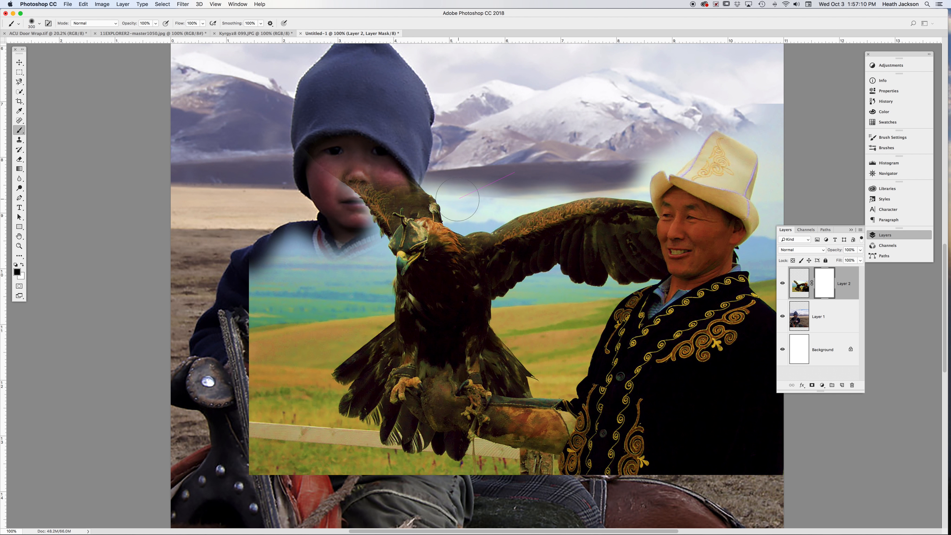
{"action": "mouse_move", "coordinate": [235, 254]}
{"action": "left_mouse_down"}
{"action": "mouse_move", "coordinate": [275, 296]}
{"action": "mouse_move", "coordinate": [259, 459]}
{"action": "mouse_move", "coordinate": [275, 468]}
{"action": "mouse_move", "coordinate": [307, 459]}
{"action": "mouse_move", "coordinate": [318, 469]}
{"action": "mouse_move", "coordinate": [335, 421]}
{"action": "mouse_move", "coordinate": [292, 358]}
{"action": "mouse_move", "coordinate": [288, 397]}
{"action": "mouse_move", "coordinate": [316, 348]}
{"action": "mouse_move", "coordinate": [346, 365]}
{"action": "mouse_move", "coordinate": [379, 359]}
{"action": "mouse_move", "coordinate": [380, 373]}
{"action": "mouse_move", "coordinate": [421, 363]}
{"action": "mouse_move", "coordinate": [448, 394]}
{"action": "mouse_move", "coordinate": [469, 372]}
{"action": "mouse_move", "coordinate": [479, 412]}
{"action": "mouse_move", "coordinate": [431, 450]}
{"action": "mouse_move", "coordinate": [494, 438]}
{"action": "mouse_move", "coordinate": [513, 352]}
{"action": "mouse_move", "coordinate": [528, 359]}
{"action": "mouse_move", "coordinate": [546, 322]}
{"action": "mouse_move", "coordinate": [542, 349]}
{"action": "left_mouse_up"}
{"action": "mouse_move", "coordinate": [517, 453]}
{"action": "left_mouse_down"}
{"action": "mouse_move", "coordinate": [470, 466]}
{"action": "mouse_move", "coordinate": [470, 407]}
{"action": "left_mouse_up"}
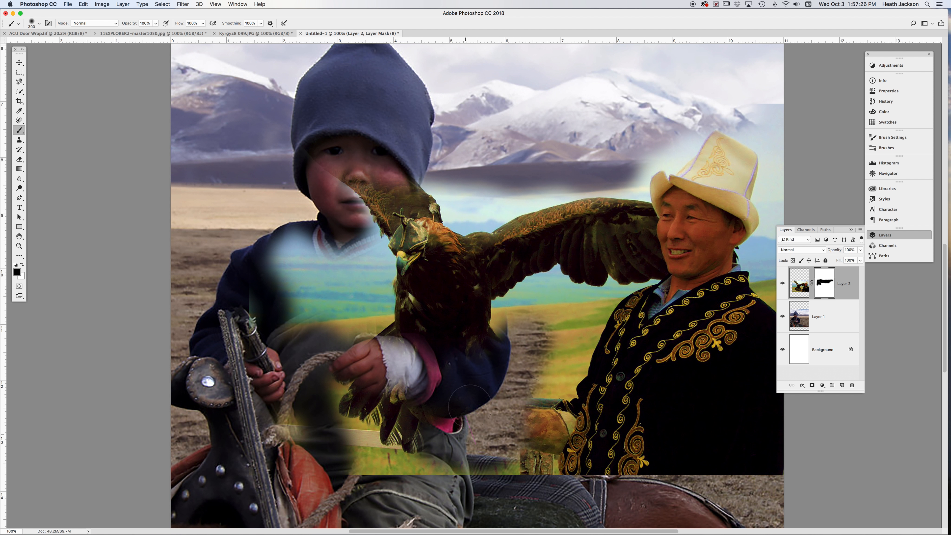
{"action": "mouse_move", "coordinate": [469, 363]}
{"action": "left_mouse_down"}
{"action": "mouse_move", "coordinate": [449, 369]}
{"action": "mouse_move", "coordinate": [500, 397]}
{"action": "left_mouse_up"}
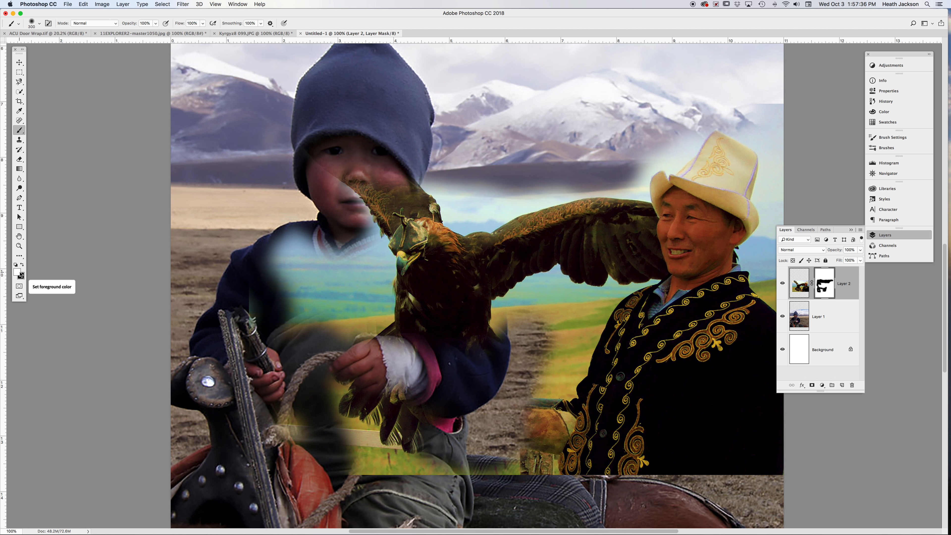
Step: Paint white on Layer 2's mask to restore the eagle's tail feathers, its talons and the man's leather glove
{"action": "mouse_move", "coordinate": [543, 430]}
{"action": "left_mouse_down"}
{"action": "mouse_move", "coordinate": [483, 405]}
{"action": "mouse_move", "coordinate": [543, 427]}
{"action": "mouse_move", "coordinate": [534, 428]}
{"action": "mouse_move", "coordinate": [474, 396]}
{"action": "mouse_move", "coordinate": [553, 405]}
{"action": "mouse_move", "coordinate": [505, 388]}
{"action": "mouse_move", "coordinate": [538, 373]}
{"action": "mouse_move", "coordinate": [546, 339]}
{"action": "mouse_move", "coordinate": [521, 369]}
{"action": "mouse_move", "coordinate": [552, 390]}
{"action": "left_mouse_up"}
{"action": "mouse_move", "coordinate": [497, 336]}
{"action": "left_mouse_down"}
{"action": "mouse_move", "coordinate": [504, 380]}
{"action": "mouse_move", "coordinate": [541, 363]}
{"action": "left_mouse_up"}
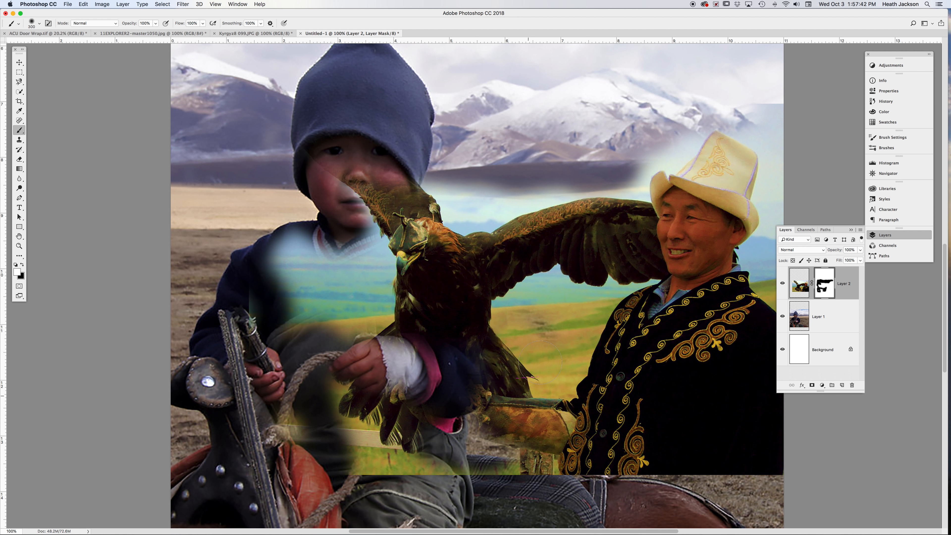
{"action": "mouse_move", "coordinate": [569, 326]}
{"action": "left_mouse_down"}
{"action": "mouse_move", "coordinate": [584, 355]}
{"action": "mouse_move", "coordinate": [544, 404]}
{"action": "mouse_move", "coordinate": [503, 363]}
{"action": "mouse_move", "coordinate": [509, 404]}
{"action": "mouse_move", "coordinate": [591, 434]}
{"action": "mouse_move", "coordinate": [505, 437]}
{"action": "mouse_move", "coordinate": [588, 438]}
{"action": "mouse_move", "coordinate": [433, 389]}
{"action": "mouse_move", "coordinate": [505, 419]}
{"action": "mouse_move", "coordinate": [471, 362]}
{"action": "mouse_move", "coordinate": [495, 378]}
{"action": "mouse_move", "coordinate": [462, 367]}
{"action": "mouse_move", "coordinate": [479, 368]}
{"action": "mouse_move", "coordinate": [507, 403]}
{"action": "mouse_move", "coordinate": [434, 343]}
{"action": "mouse_move", "coordinate": [477, 404]}
{"action": "mouse_move", "coordinate": [500, 414]}
{"action": "mouse_move", "coordinate": [461, 397]}
{"action": "mouse_move", "coordinate": [528, 404]}
{"action": "left_mouse_up"}
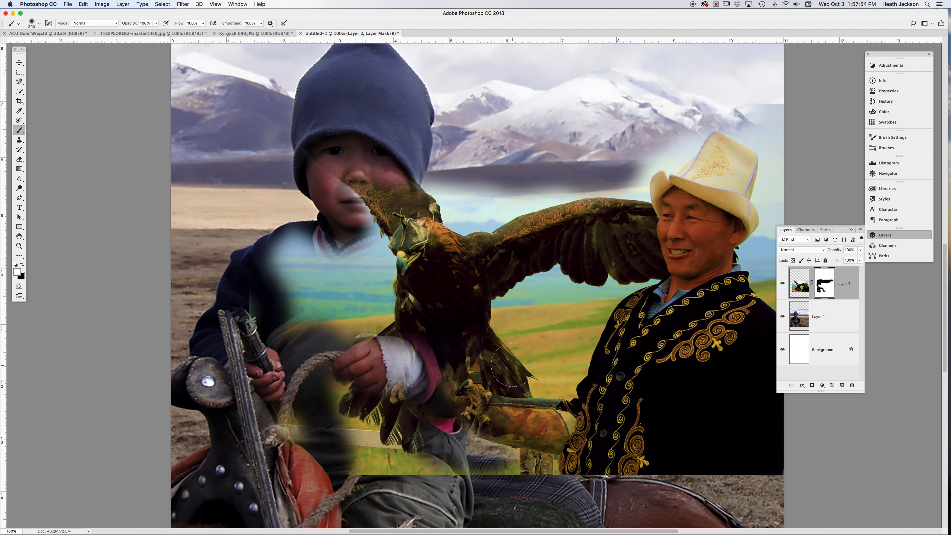
Step: Lower the brush opacity to 43% and the flow to 48%
{"action": "left_click", "coordinate": [155, 23]}
{"action": "left_click_drag", "start_coordinate": [157, 33], "coordinate": [138, 36]}
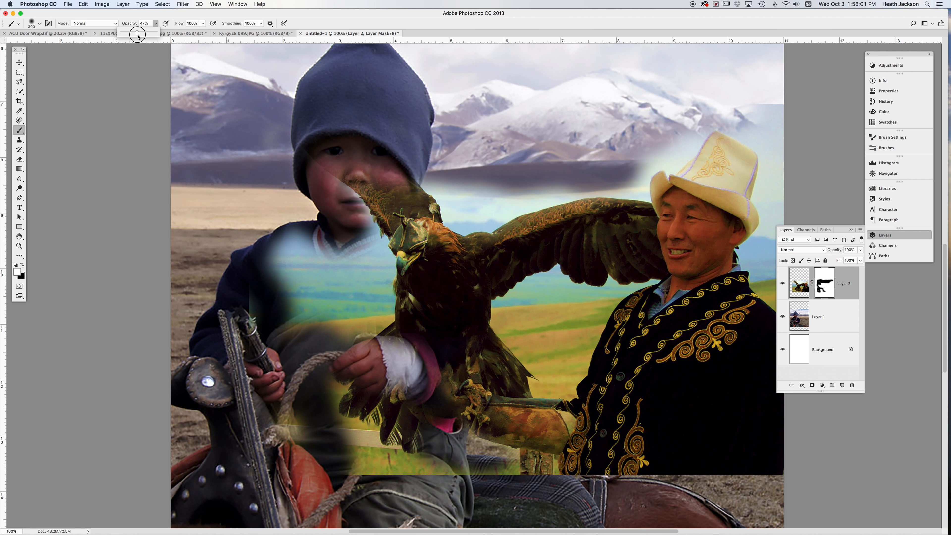
{"action": "left_click", "coordinate": [203, 24]}
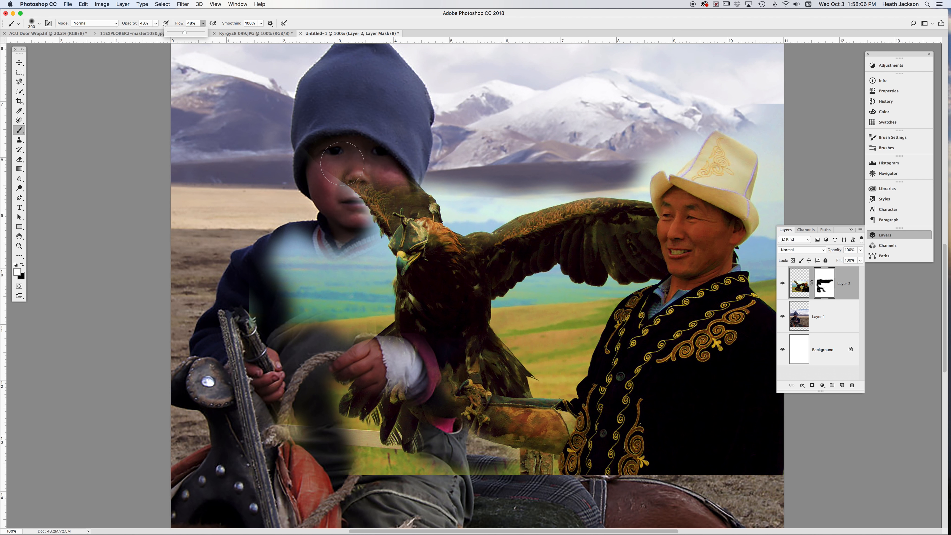
Step: Paint white at reduced strength on Layer 2's mask to blend the eagle's other wing translucently over the boy's hat, face and collar
{"action": "key", "text": "x"}
{"action": "mouse_move", "coordinate": [342, 163]}
{"action": "left_mouse_down"}
{"action": "mouse_move", "coordinate": [408, 125]}
{"action": "mouse_move", "coordinate": [316, 102]}
{"action": "left_mouse_up"}
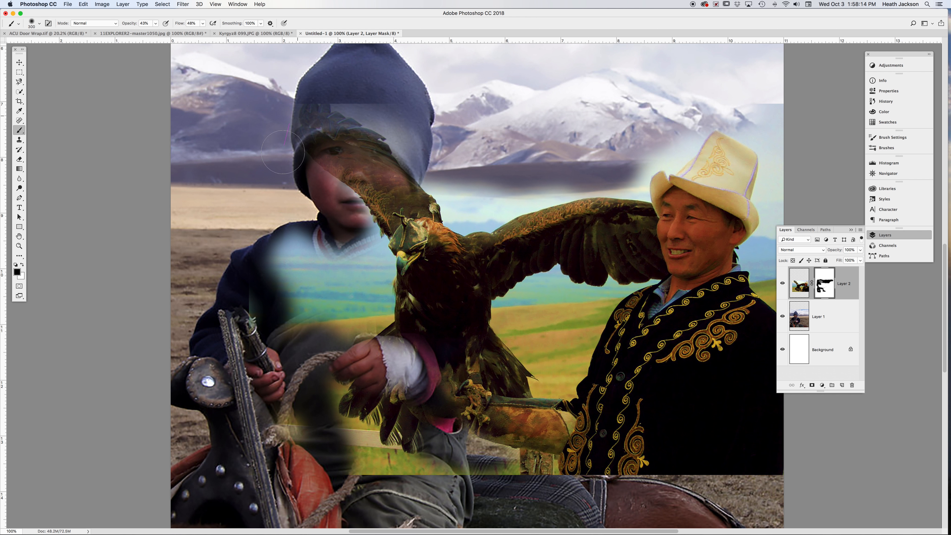
{"action": "left_click_drag", "start_coordinate": [317, 265], "coordinate": [320, 266]}
{"action": "mouse_move", "coordinate": [377, 277]}
{"action": "left_mouse_down"}
{"action": "mouse_move", "coordinate": [372, 249]}
{"action": "mouse_move", "coordinate": [304, 201]}
{"action": "mouse_move", "coordinate": [377, 267]}
{"action": "mouse_move", "coordinate": [354, 198]}
{"action": "mouse_move", "coordinate": [306, 208]}
{"action": "mouse_move", "coordinate": [363, 283]}
{"action": "mouse_move", "coordinate": [349, 256]}
{"action": "left_mouse_up"}
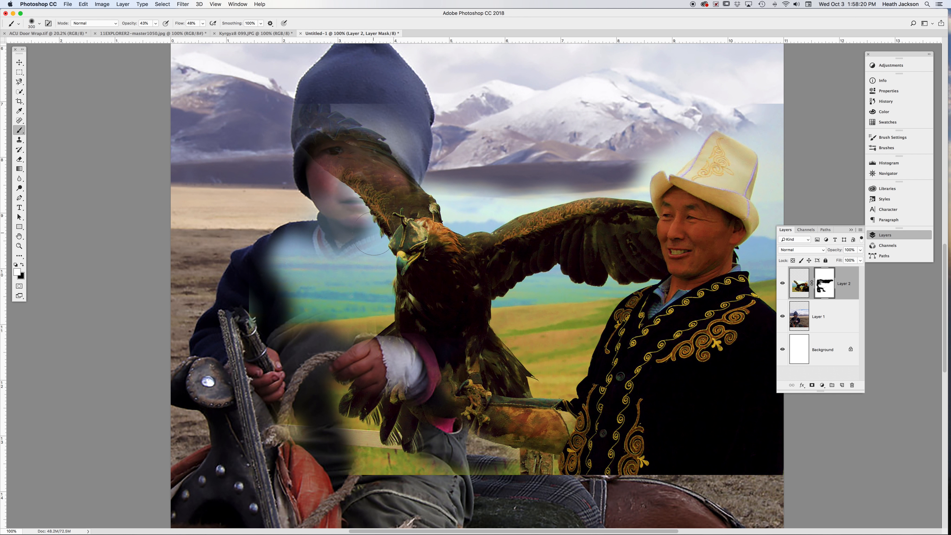
{"action": "mouse_move", "coordinate": [317, 204]}
{"action": "left_mouse_down"}
{"action": "mouse_move", "coordinate": [373, 250]}
{"action": "mouse_move", "coordinate": [383, 234]}
{"action": "left_mouse_up"}
Step: Paint black at reduced strength on Layer 2's mask so the boy's face, collar and sleeve show partly through the eagle's head and body
{"action": "left_click", "coordinate": [356, 163], "text": "super"}
{"action": "left_click", "coordinate": [356, 163], "text": "super"}
{"action": "left_click_drag", "start_coordinate": [389, 292], "coordinate": [351, 238]}
{"action": "mouse_move", "coordinate": [361, 293]}
{"action": "left_mouse_down"}
{"action": "mouse_move", "coordinate": [410, 312]}
{"action": "mouse_move", "coordinate": [456, 287]}
{"action": "mouse_move", "coordinate": [513, 286]}
{"action": "left_mouse_up"}
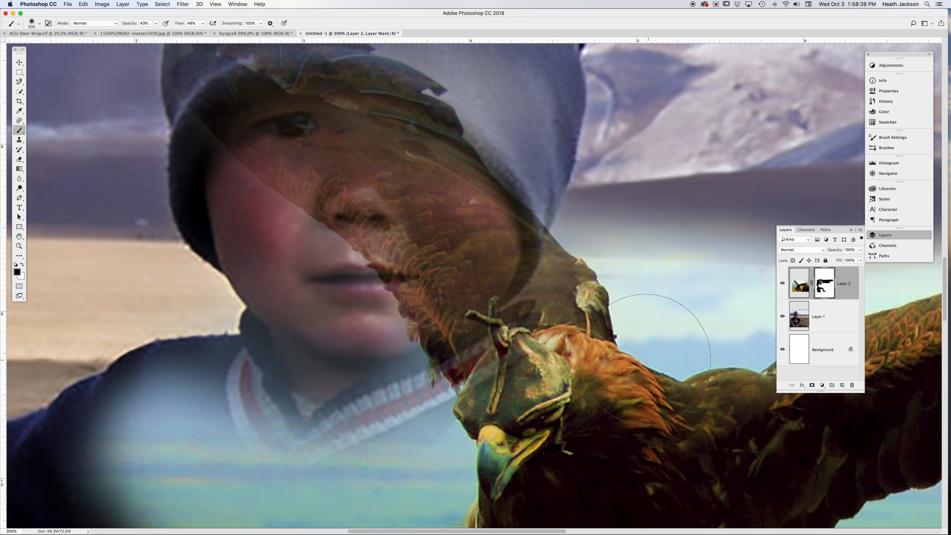
{"action": "left_click_drag", "start_coordinate": [670, 333], "coordinate": [531, 113]}
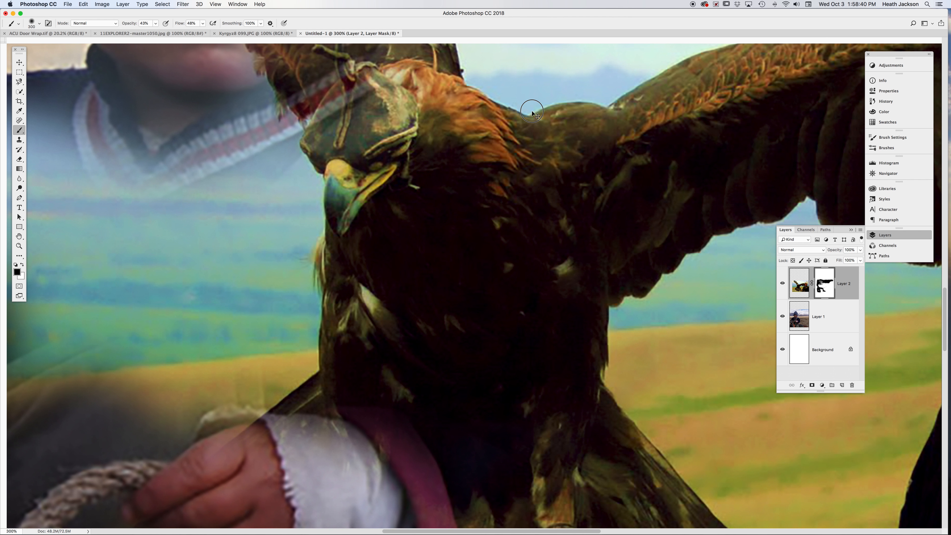
{"action": "left_click_drag", "start_coordinate": [541, 365], "coordinate": [505, 41]}
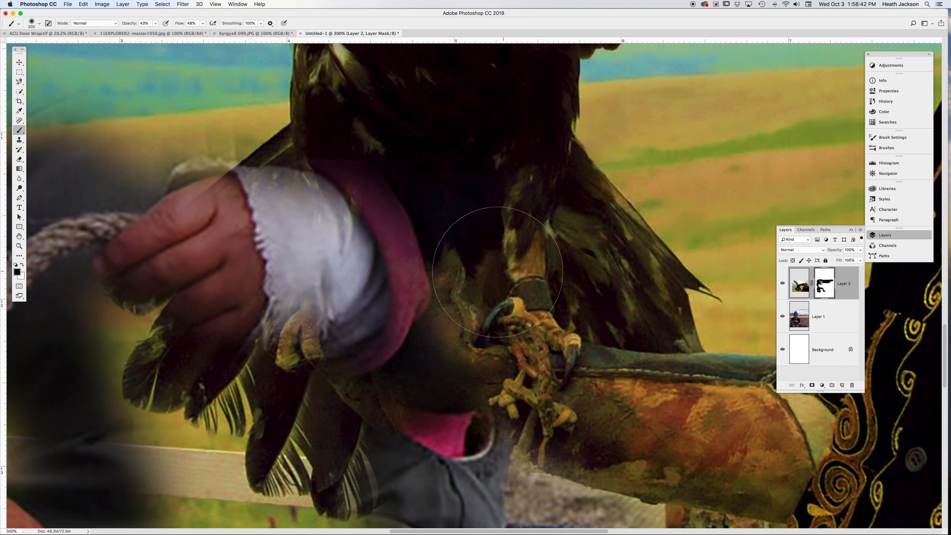
{"action": "mouse_move", "coordinate": [497, 272]}
{"action": "left_mouse_down"}
{"action": "mouse_move", "coordinate": [453, 267]}
{"action": "mouse_move", "coordinate": [477, 291]}
{"action": "mouse_move", "coordinate": [572, 267]}
{"action": "mouse_move", "coordinate": [550, 171]}
{"action": "mouse_move", "coordinate": [453, 166]}
{"action": "mouse_move", "coordinate": [381, 189]}
{"action": "mouse_move", "coordinate": [523, 146]}
{"action": "mouse_move", "coordinate": [489, 117]}
{"action": "mouse_move", "coordinate": [339, 142]}
{"action": "mouse_move", "coordinate": [269, 124]}
{"action": "mouse_move", "coordinate": [299, 187]}
{"action": "mouse_move", "coordinate": [379, 262]}
{"action": "mouse_move", "coordinate": [270, 137]}
{"action": "mouse_move", "coordinate": [232, 127]}
{"action": "left_mouse_up"}
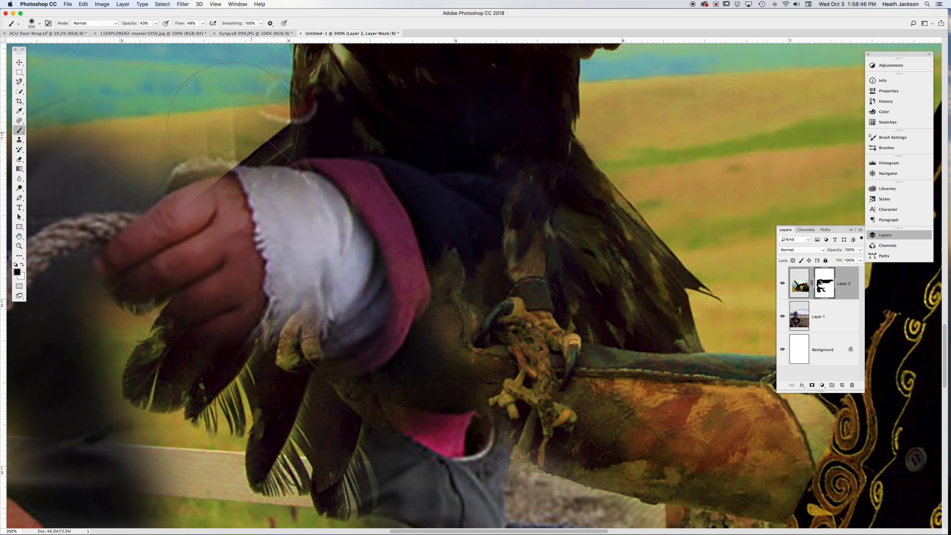
{"action": "left_click_drag", "start_coordinate": [498, 127], "coordinate": [509, 298]}
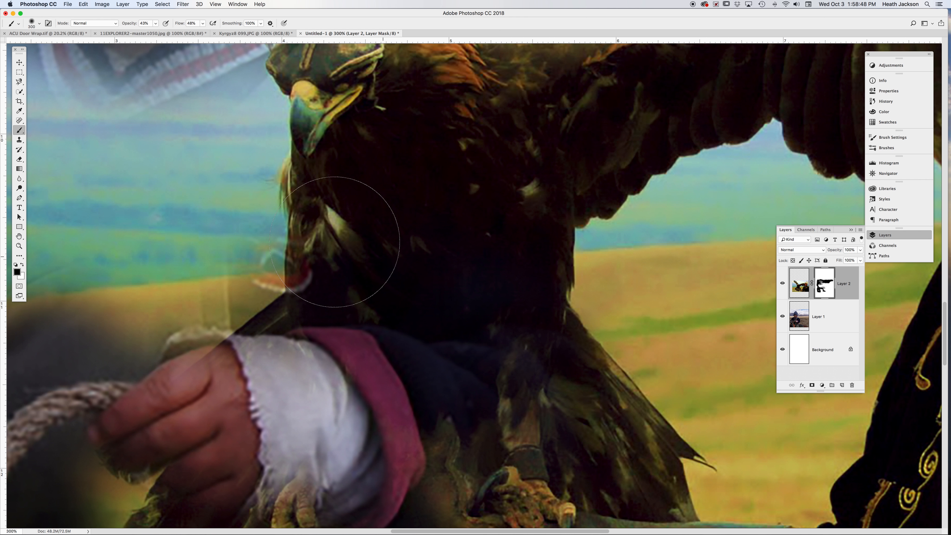
{"action": "mouse_move", "coordinate": [334, 242]}
{"action": "left_mouse_down"}
{"action": "mouse_move", "coordinate": [284, 132]}
{"action": "mouse_move", "coordinate": [377, 256]}
{"action": "mouse_move", "coordinate": [415, 264]}
{"action": "mouse_move", "coordinate": [308, 97]}
{"action": "mouse_move", "coordinate": [270, 113]}
{"action": "mouse_move", "coordinate": [322, 227]}
{"action": "mouse_move", "coordinate": [424, 273]}
{"action": "mouse_move", "coordinate": [576, 365]}
{"action": "mouse_move", "coordinate": [536, 295]}
{"action": "mouse_move", "coordinate": [537, 335]}
{"action": "mouse_move", "coordinate": [472, 314]}
{"action": "left_mouse_up"}
{"action": "left_click", "coordinate": [473, 315], "text": "alt"}
{"action": "left_click", "coordinate": [461, 323], "text": "alt"}
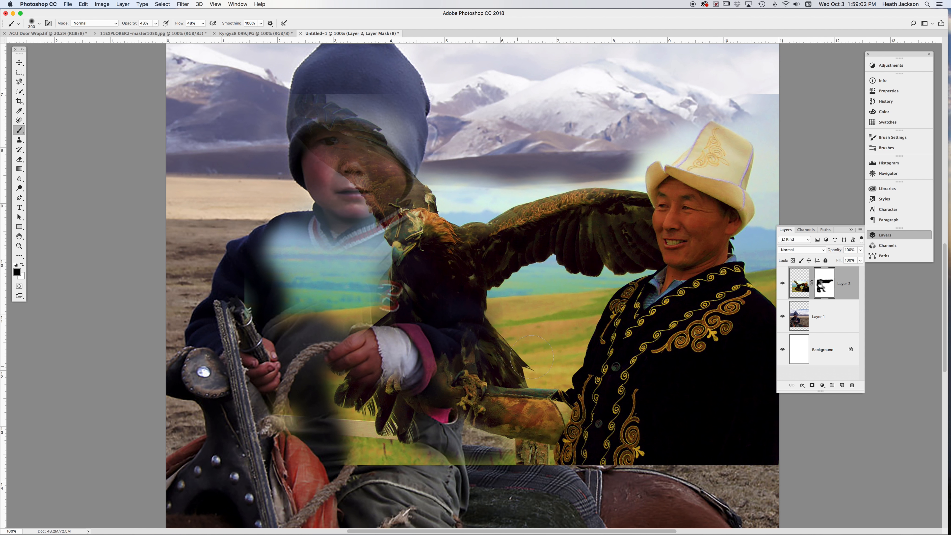
Step: Switch to the ACU Door Wrap.tif document and examine how its photos blend from the logo down to the helmet and athletes
{"action": "left_click", "coordinate": [28, 33]}
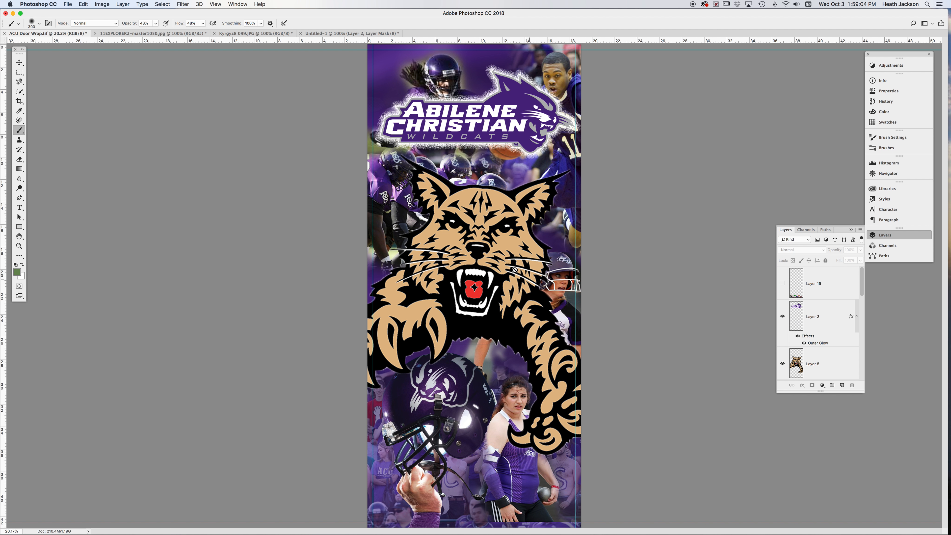
{"action": "left_click", "coordinate": [474, 234], "text": "super"}
{"action": "left_click", "coordinate": [476, 234], "text": "super"}
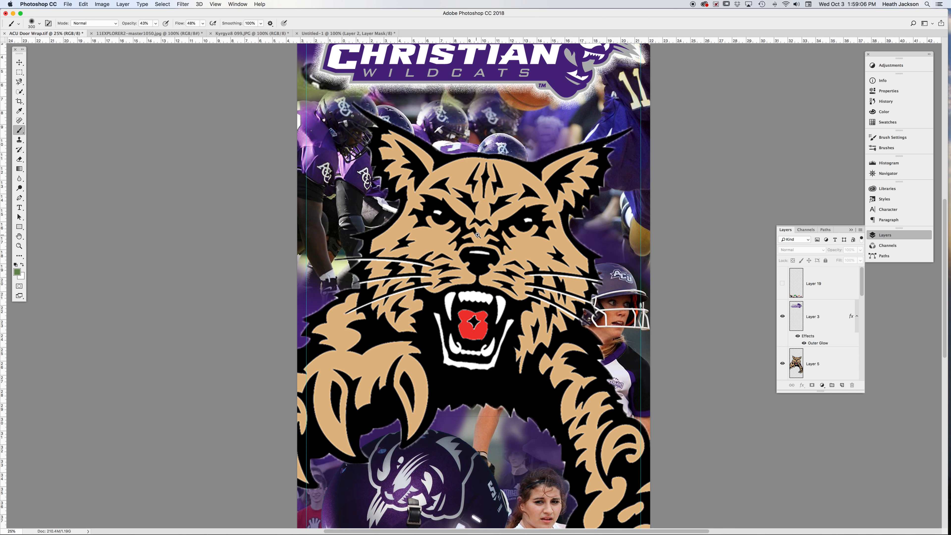
{"action": "left_click", "coordinate": [477, 234], "text": "super"}
{"action": "scroll", "coordinate": [516, 131], "scroll_direction": "up", "scroll_amount": 10}
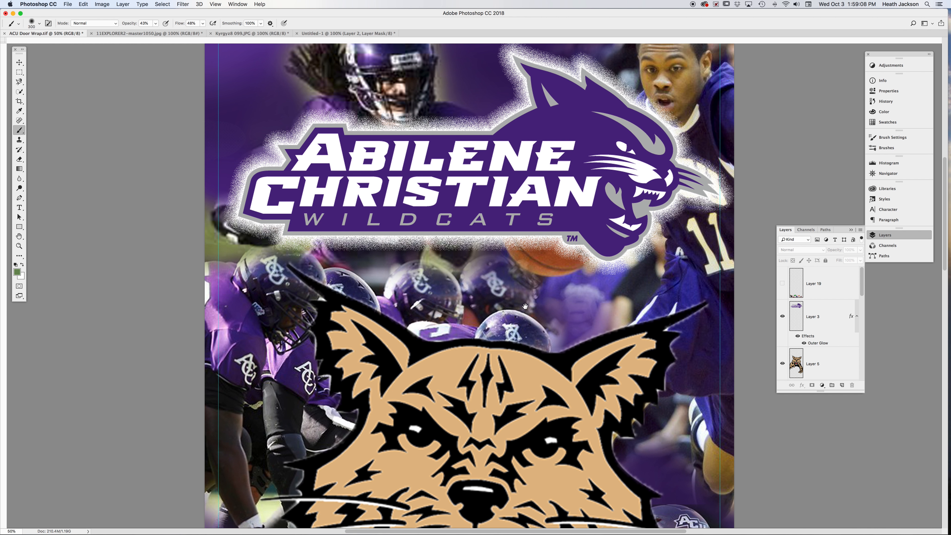
{"action": "key", "text": "super+r"}
{"action": "left_click_drag", "start_coordinate": [546, 212], "coordinate": [516, 309]}
{"action": "left_click_drag", "start_coordinate": [552, 345], "coordinate": [543, 209]}
{"action": "left_click_drag", "start_coordinate": [530, 441], "coordinate": [533, 332]}
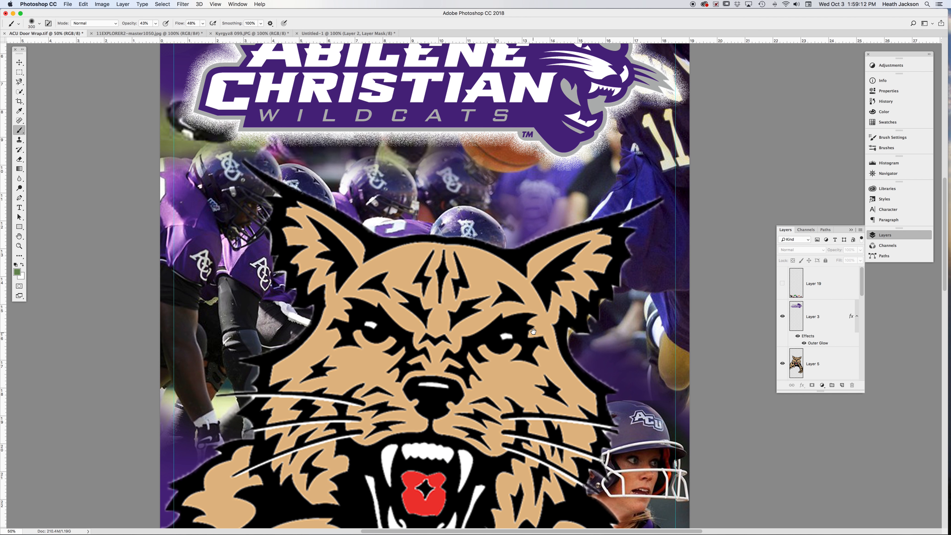
{"action": "left_click_drag", "start_coordinate": [533, 396], "coordinate": [536, 188]}
{"action": "scroll", "coordinate": [535, 188], "scroll_direction": "down", "scroll_amount": 10}
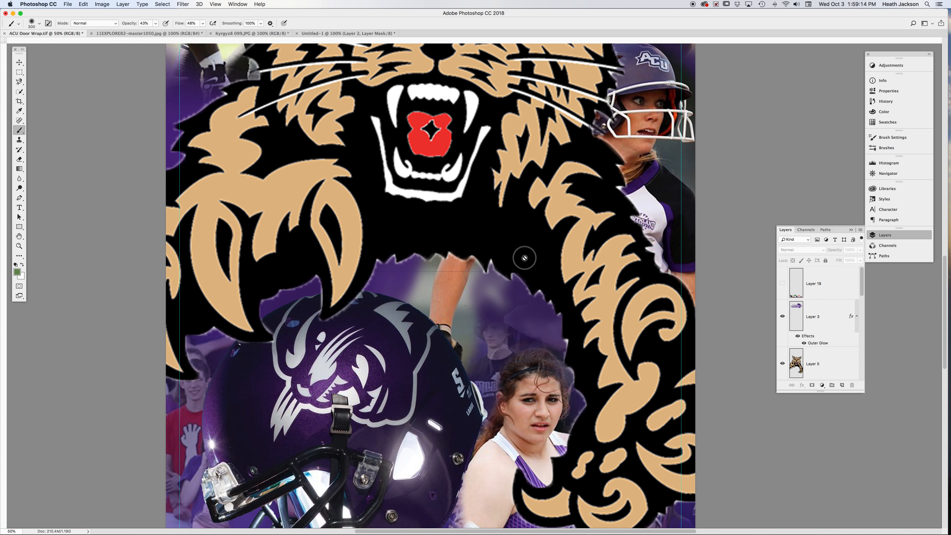
{"action": "scroll", "coordinate": [540, 349], "scroll_direction": "down", "scroll_amount": 5}
{"action": "key", "text": "super+r"}
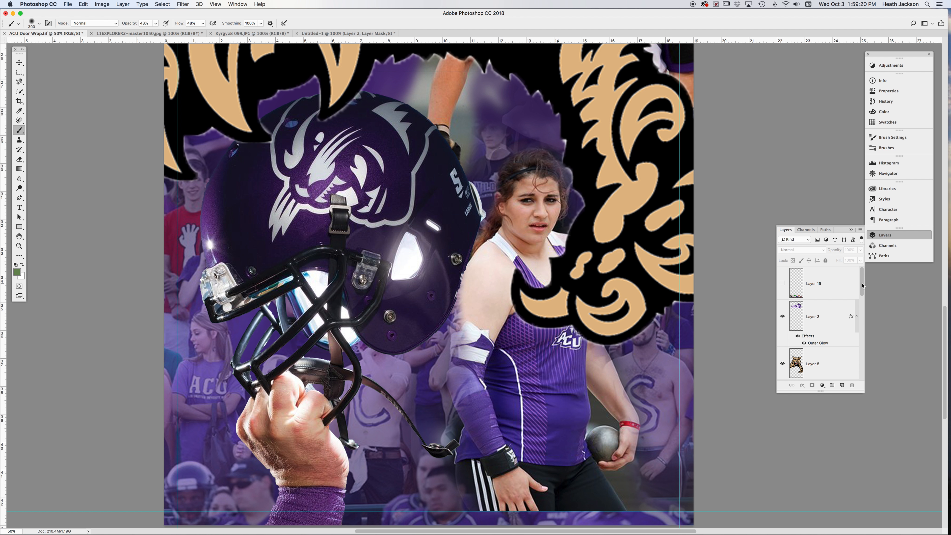
Step: Review the masked layers of the door wrap, including Layer 7, Layer 8 and Layer 10, and view the lower artwork at 25%
{"action": "left_click_drag", "start_coordinate": [862, 286], "coordinate": [863, 336]}
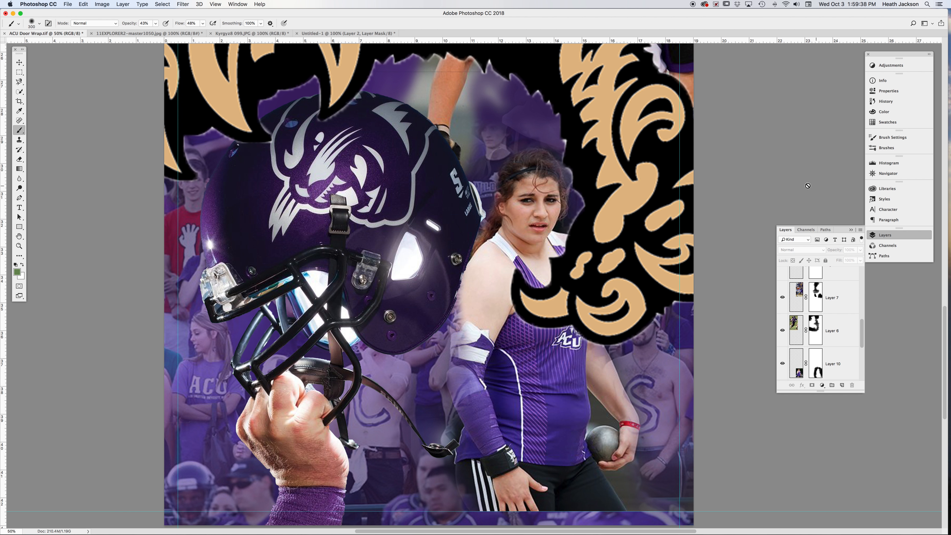
{"action": "left_click", "coordinate": [435, 151], "text": "alt"}
{"action": "left_click", "coordinate": [435, 150], "text": "alt"}
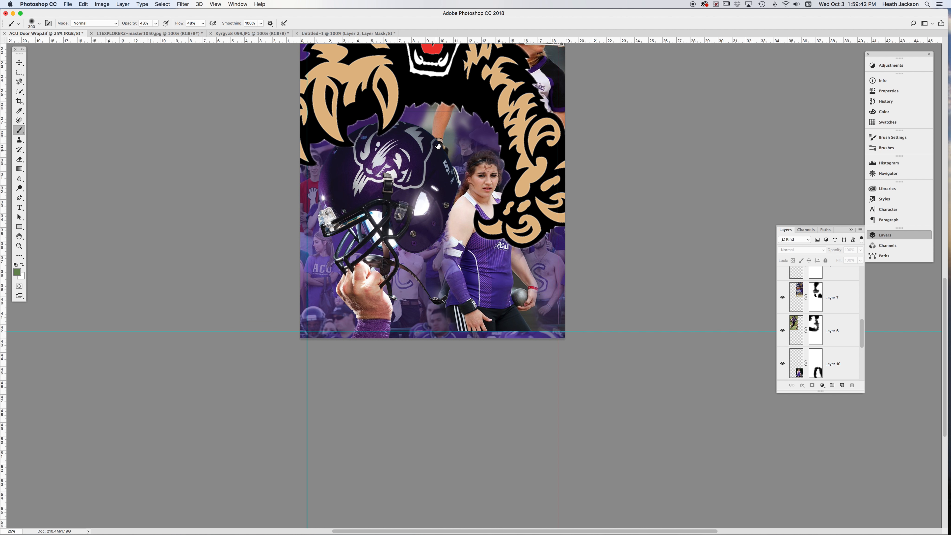